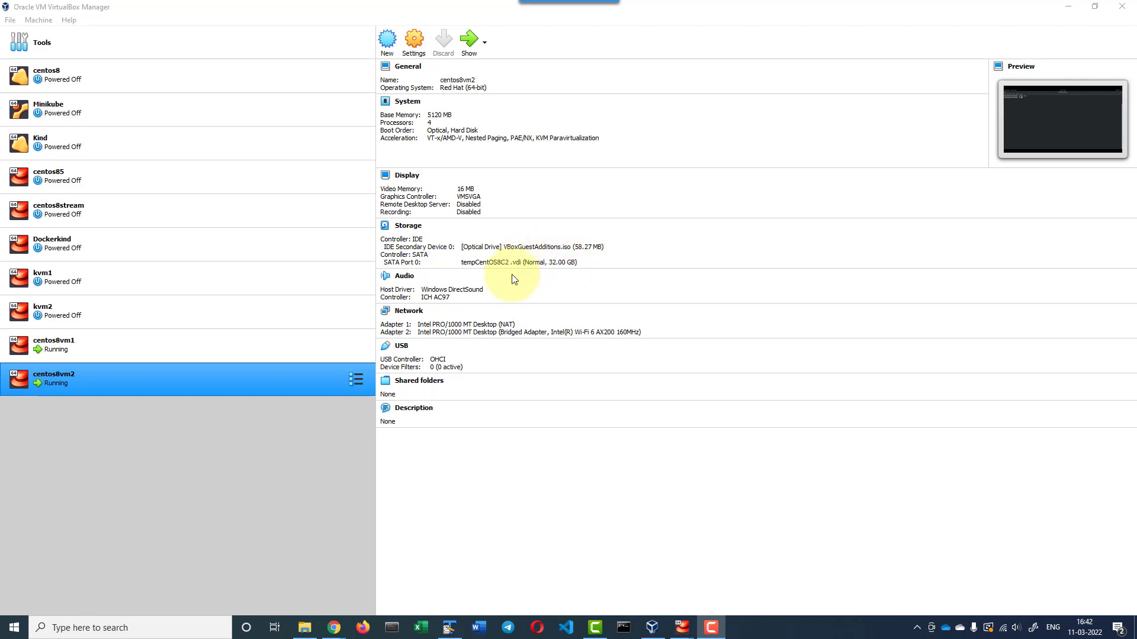
Step: Select the VMs in VirtualBox Manager and bring the running centos8vm1 window forward
{"action": "left_click", "coordinate": [90, 358], "text": "ctrl"}
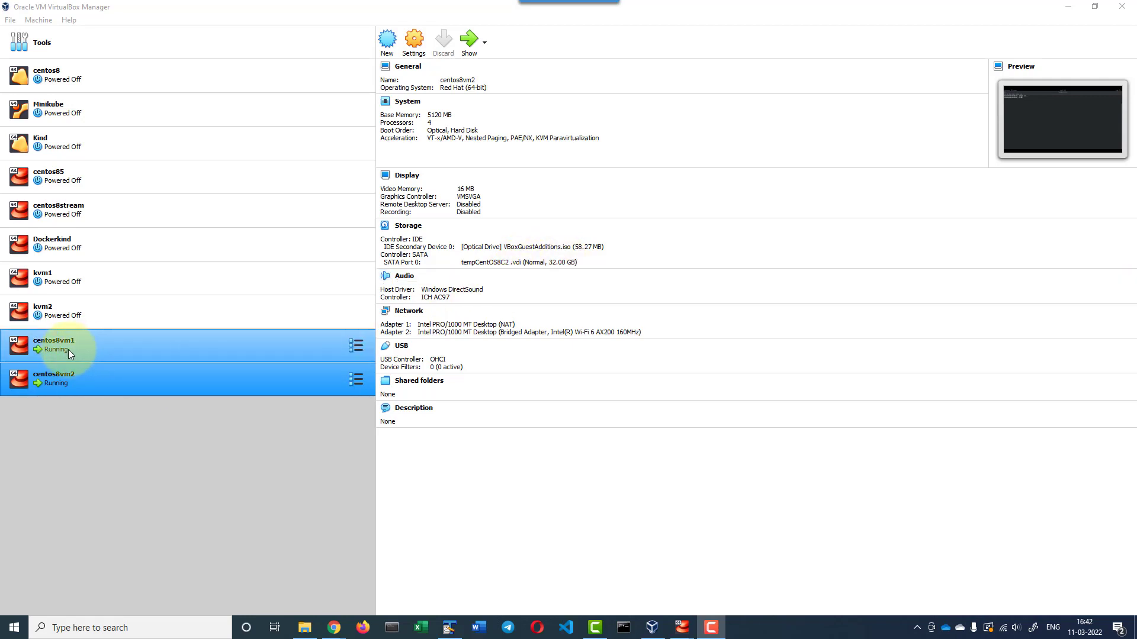
{"action": "left_click", "coordinate": [73, 374]}
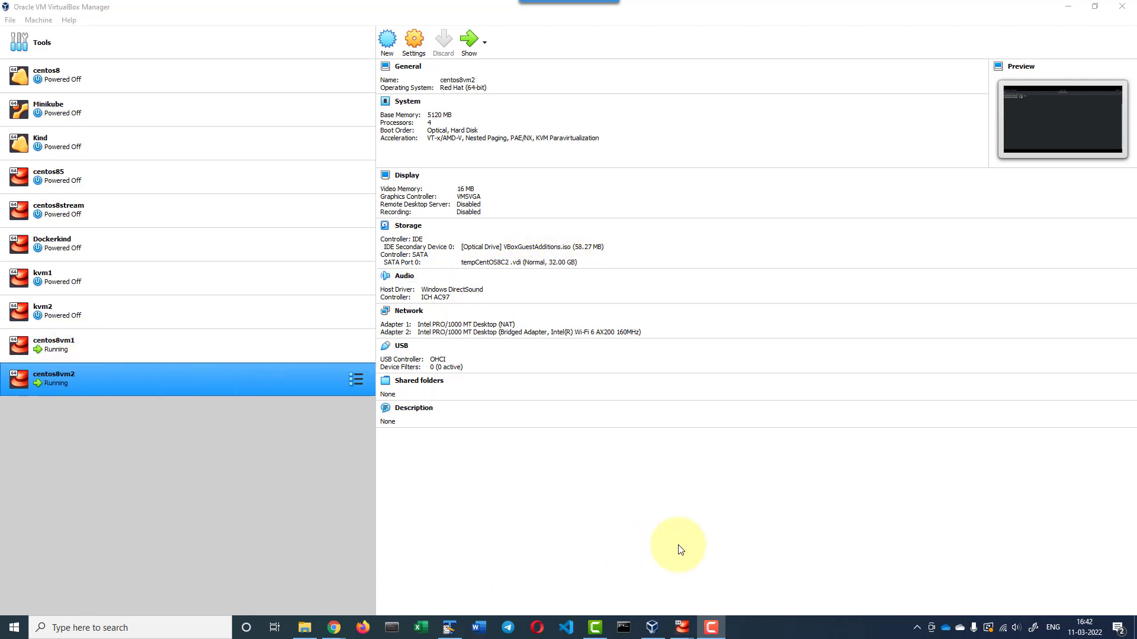
{"action": "left_click", "coordinate": [680, 628]}
{"action": "left_click", "coordinate": [655, 592]}
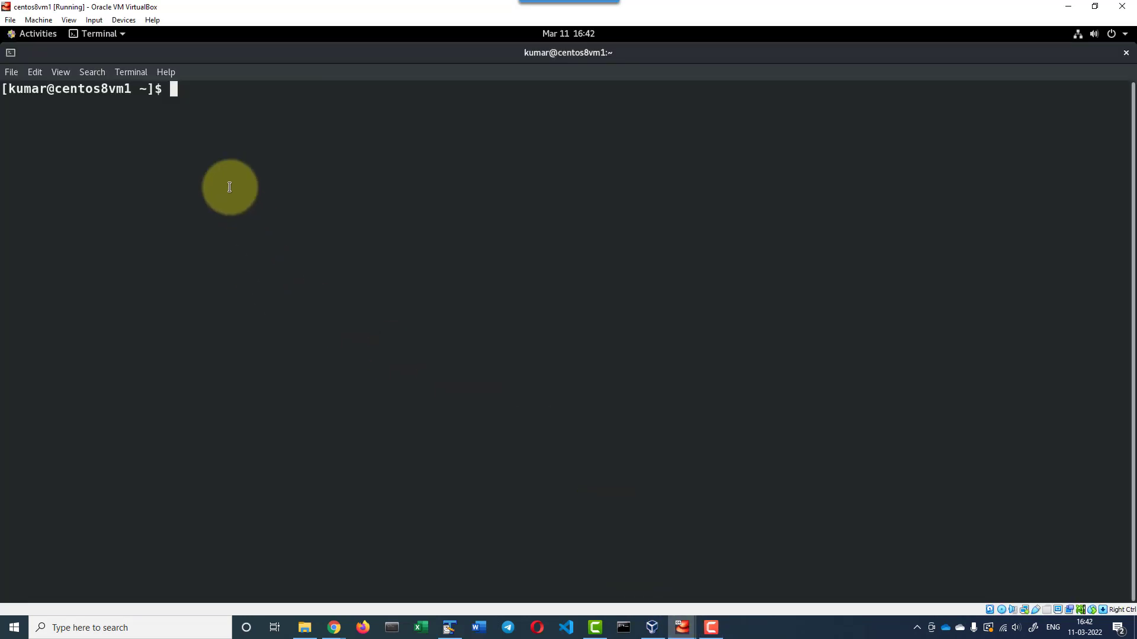
{"action": "type", "text": "cd .ssh"}
Step: List the .ssh folder contents on centos8vm1 and centos8vm2, then return to centos8vm1
{"action": "key", "text": "Return"}
{"action": "type", "text": "ls"}
{"action": "key", "text": "Return"}
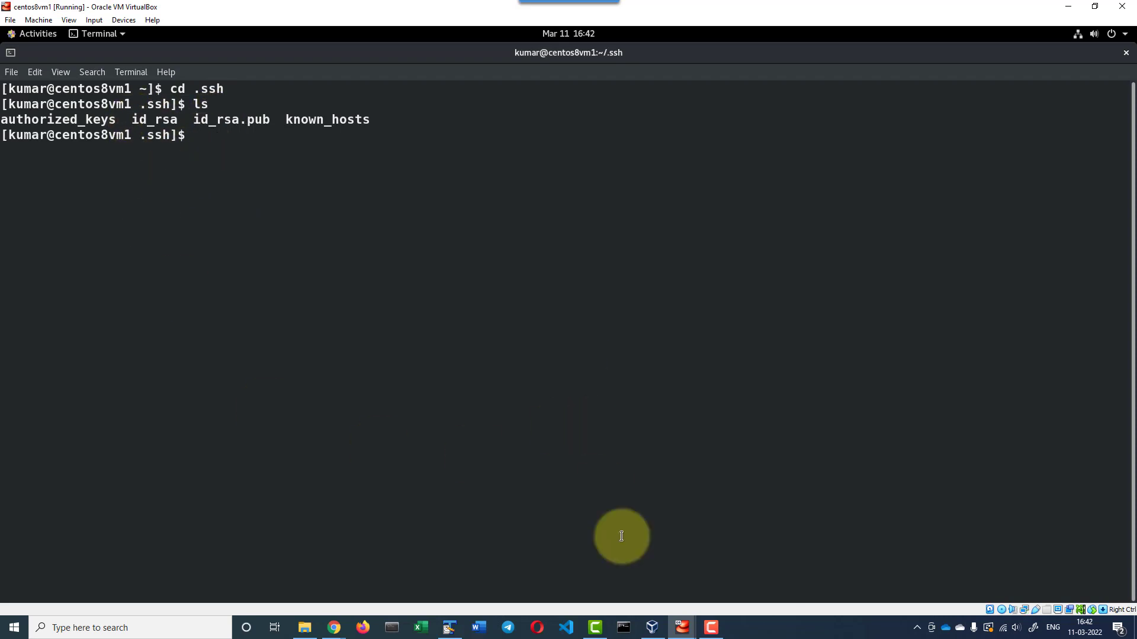
{"action": "mouse_move", "coordinate": [681, 627]}
{"action": "left_click", "coordinate": [731, 597]}
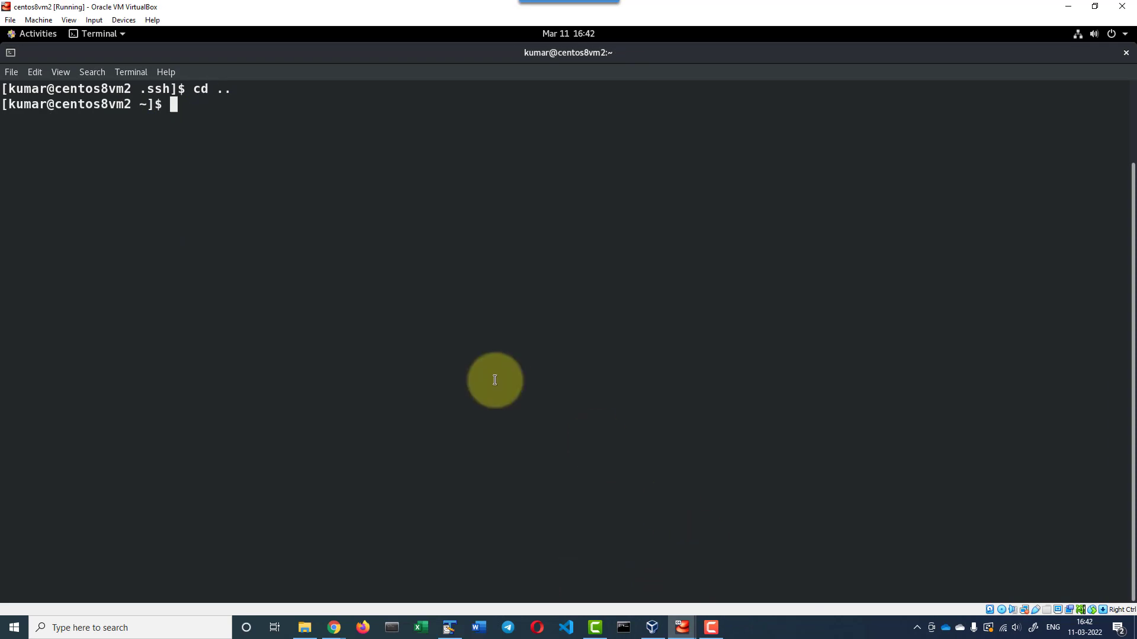
{"action": "type", "text": "cd ."}
{"action": "type", "text": "ssh"}
{"action": "key", "text": "Return"}
{"action": "type", "text": "ls"}
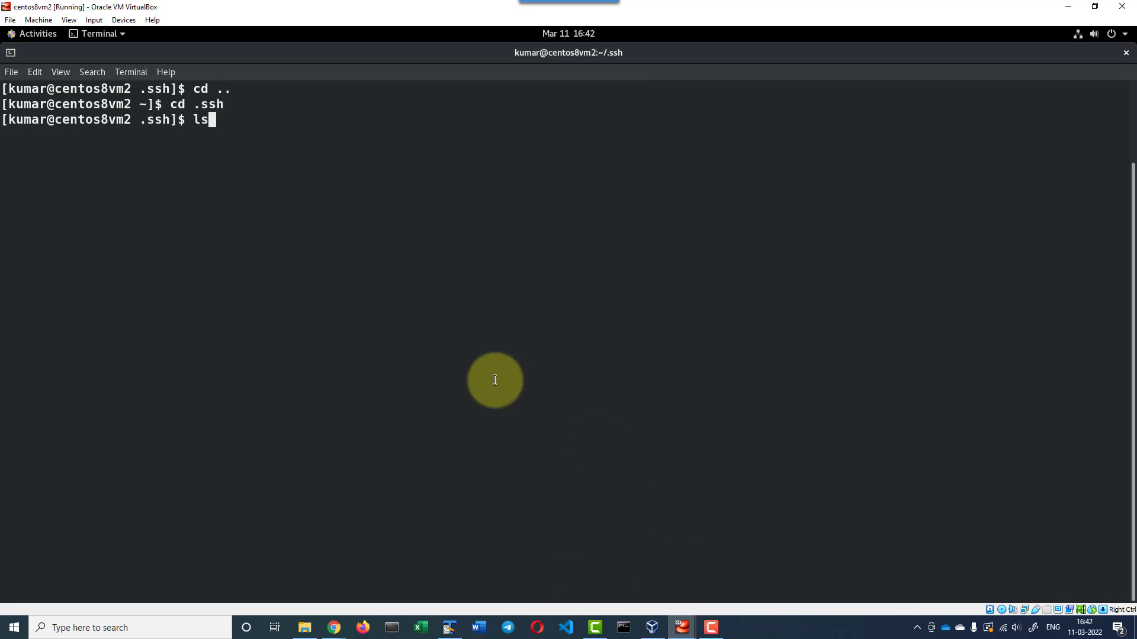
{"action": "key", "text": "Return"}
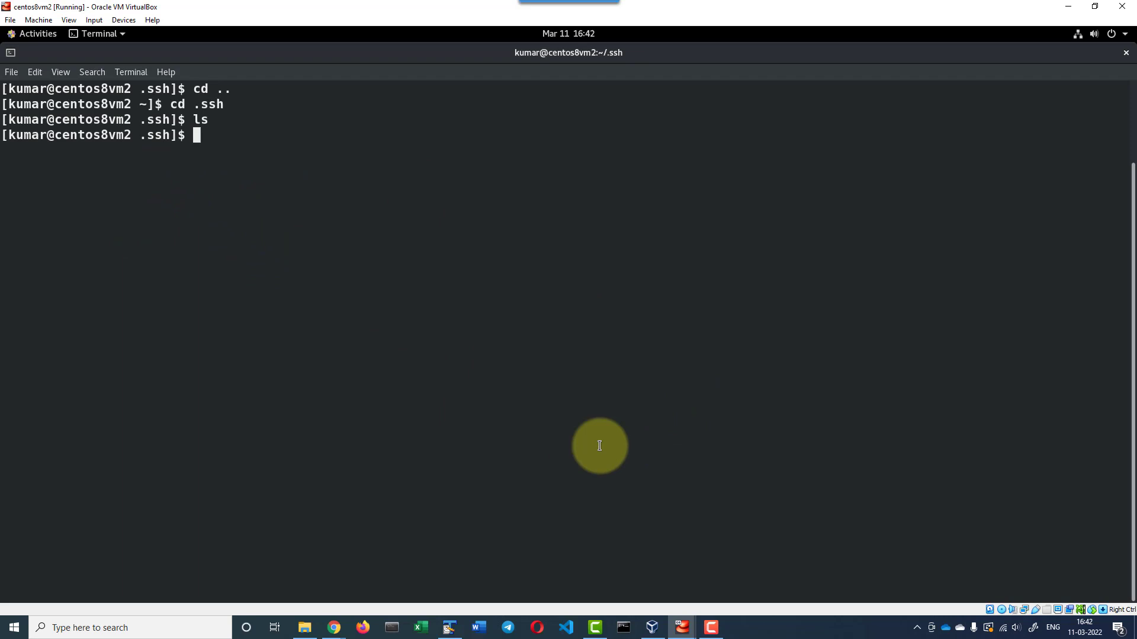
{"action": "left_click", "coordinate": [681, 627]}
{"action": "left_click", "coordinate": [628, 589]}
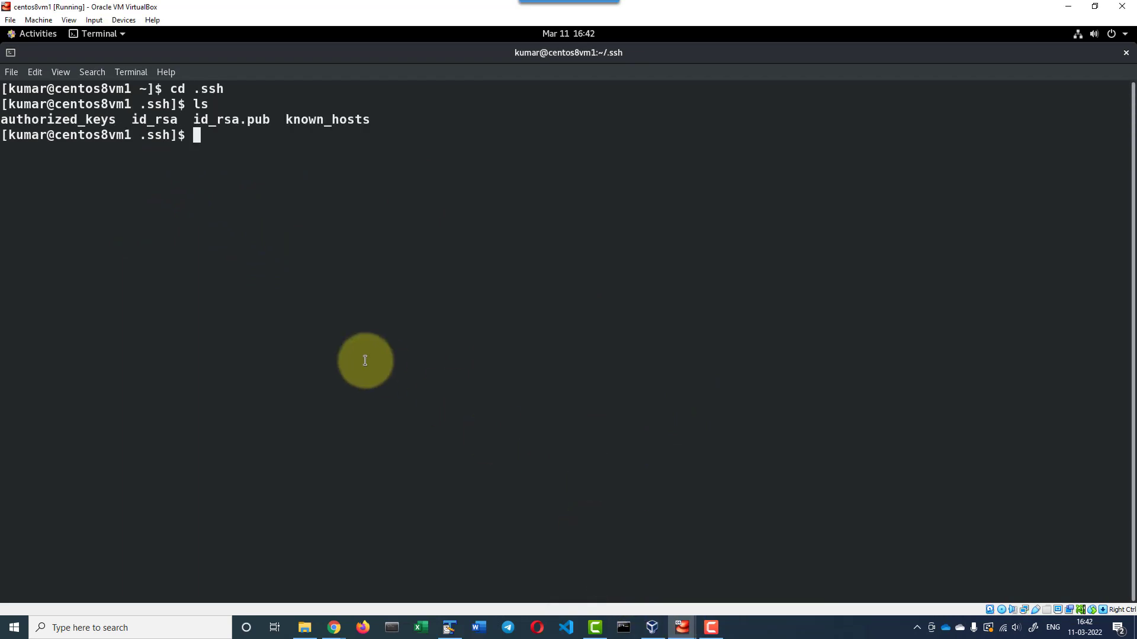
{"action": "type", "text": "ssh kumar"}
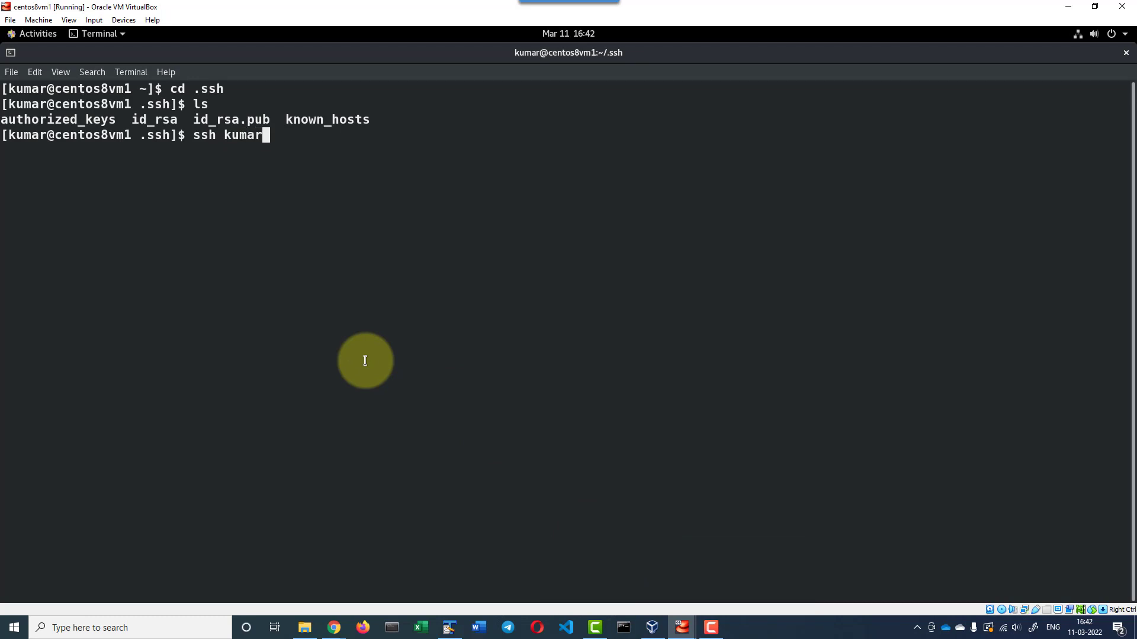
{"action": "type", "text": "@centos"}
{"action": "type", "text": "8vm2"}
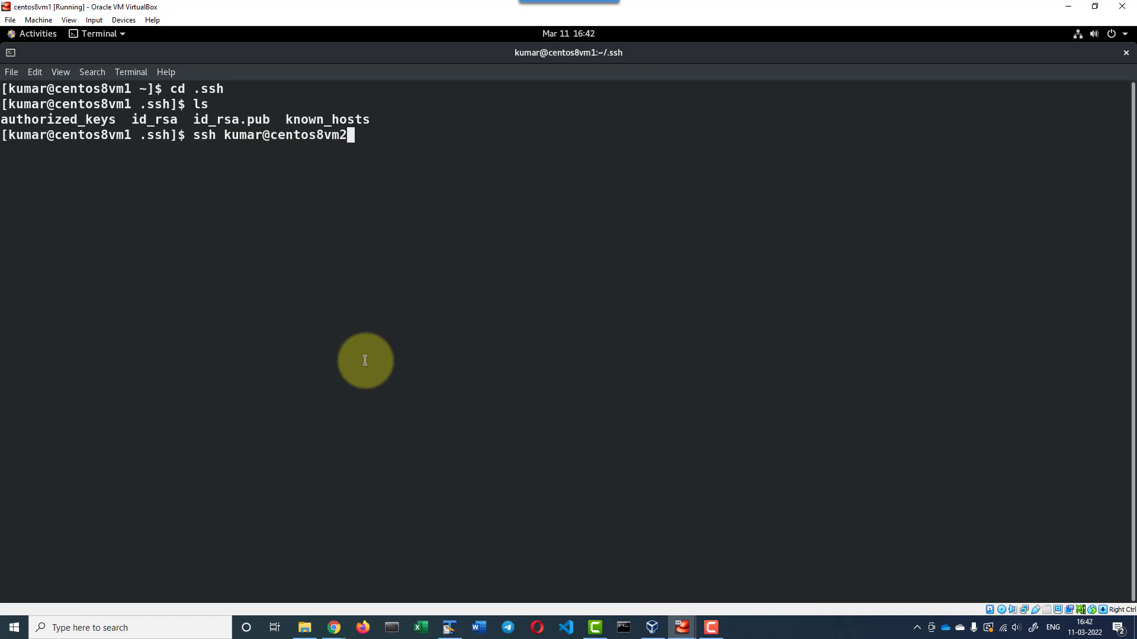
Step: Log into kumar@centos8vm2 over SSH with the password, then exit back to centos8vm1
{"action": "key", "text": "Return"}
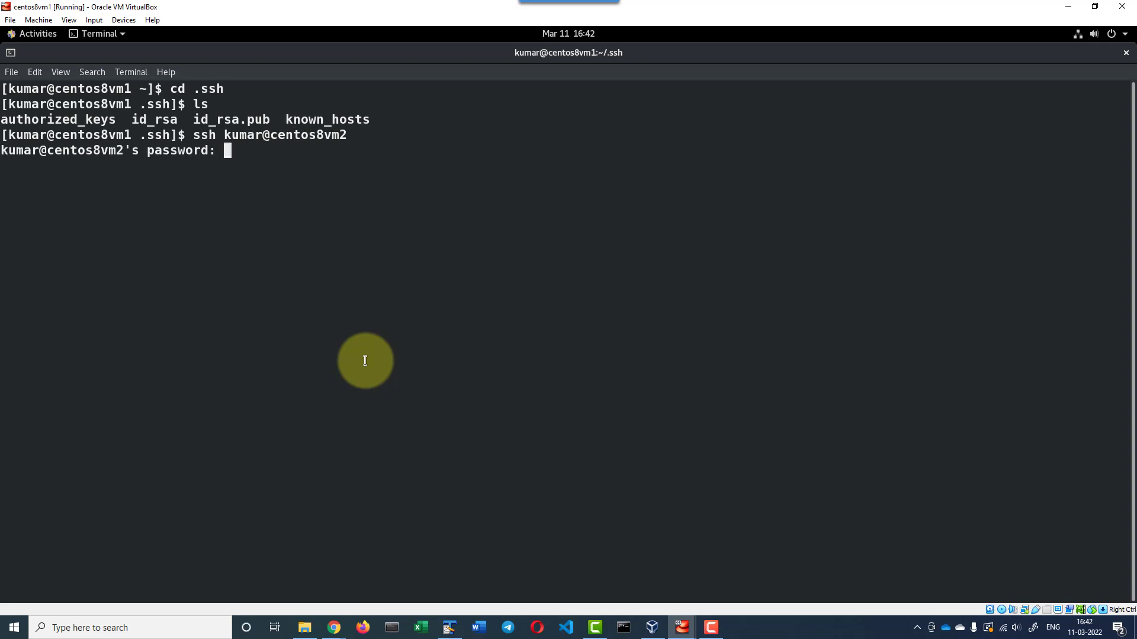
{"action": "key", "text": "Return"}
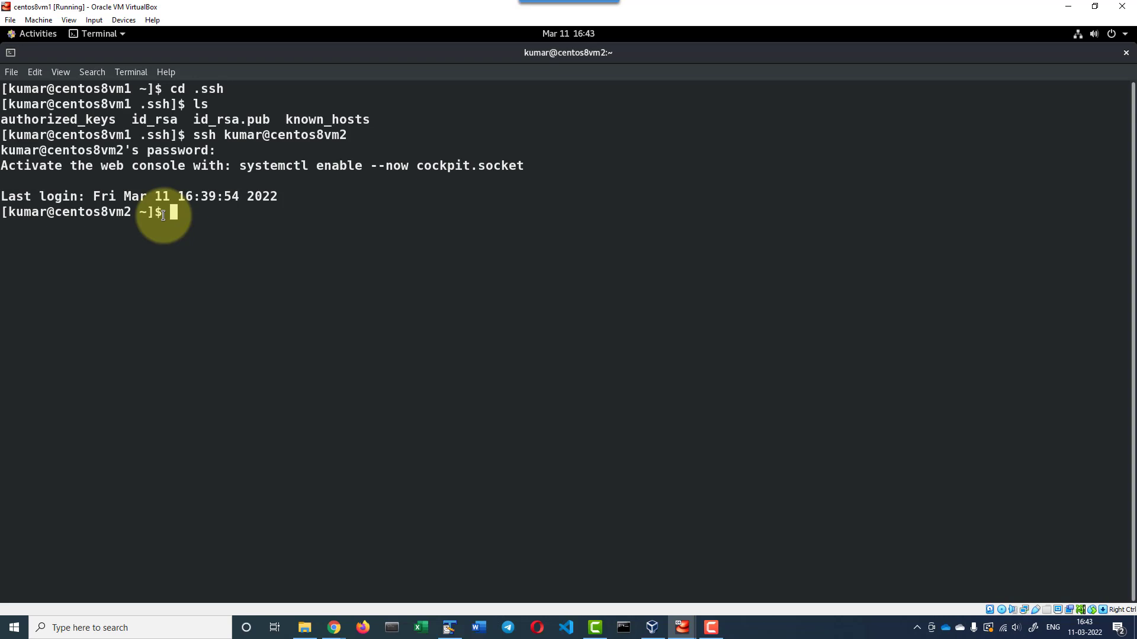
{"action": "type", "text": "exit"}
{"action": "key", "text": "Return"}
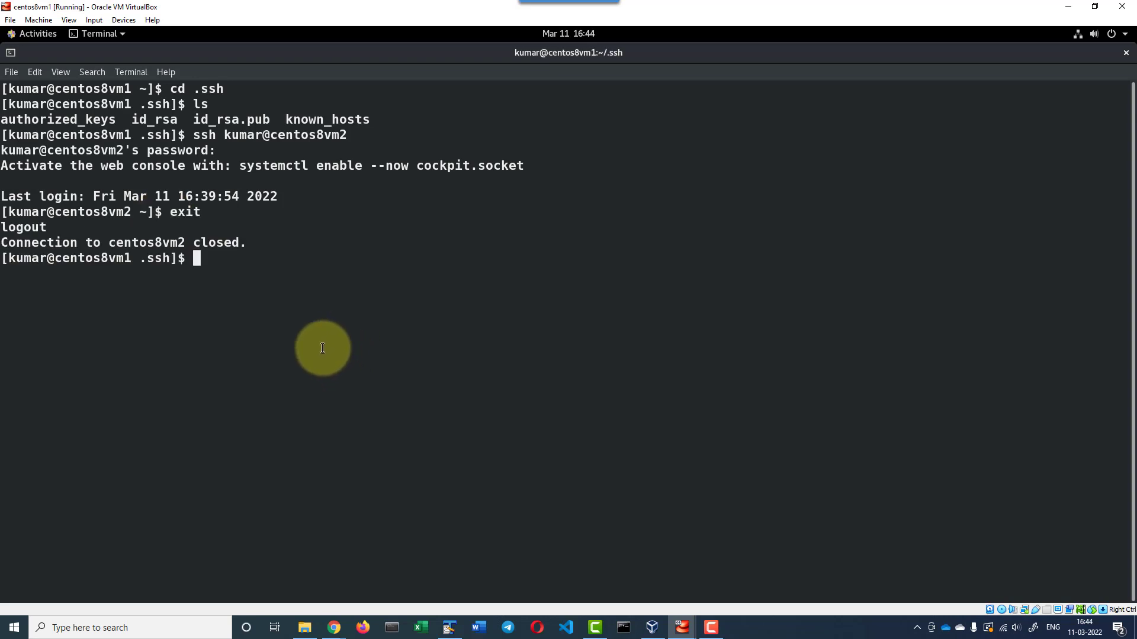
{"action": "type", "text": "ssh-c"}
{"action": "type", "text": "opy-id"}
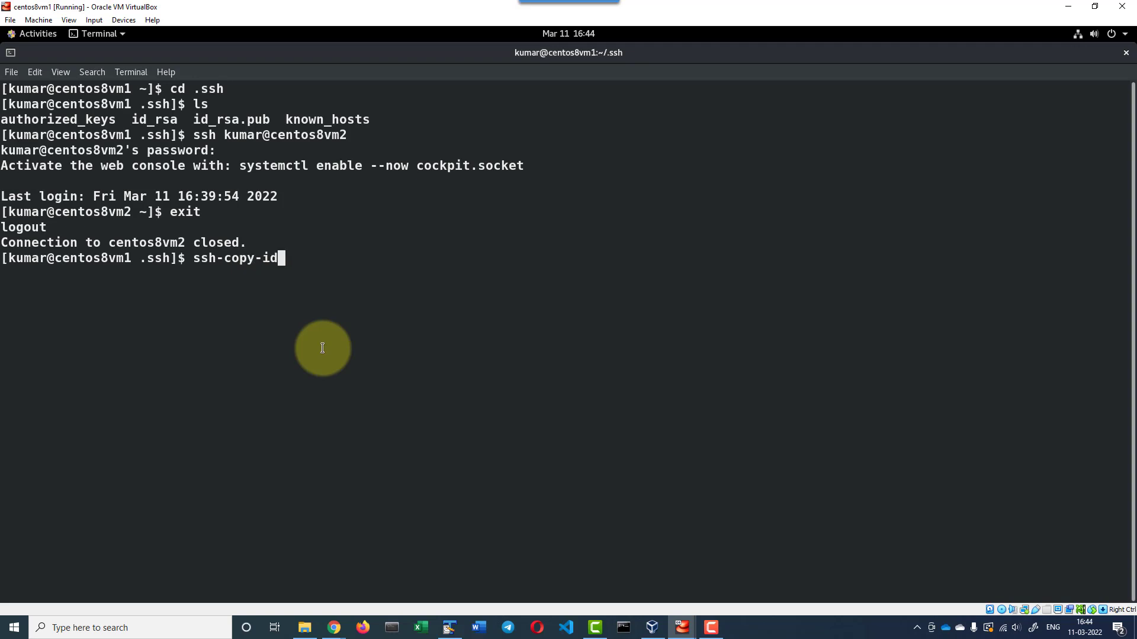
{"action": "type", "text": " -i"}
{"action": "type", "text": " $"}
{"action": "type", "text": "HO"}
{"action": "type", "text": "ME/"}
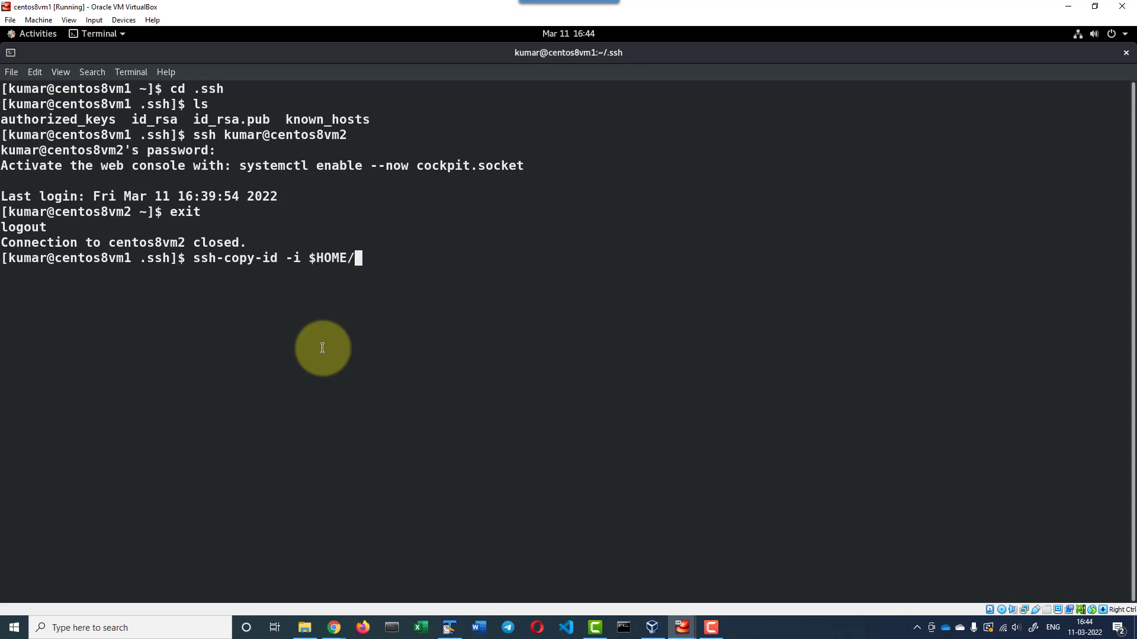
{"action": "type", "text": ".ssh"}
{"action": "type", "text": "/id"}
{"action": "type", "text": "_rsa.p"}
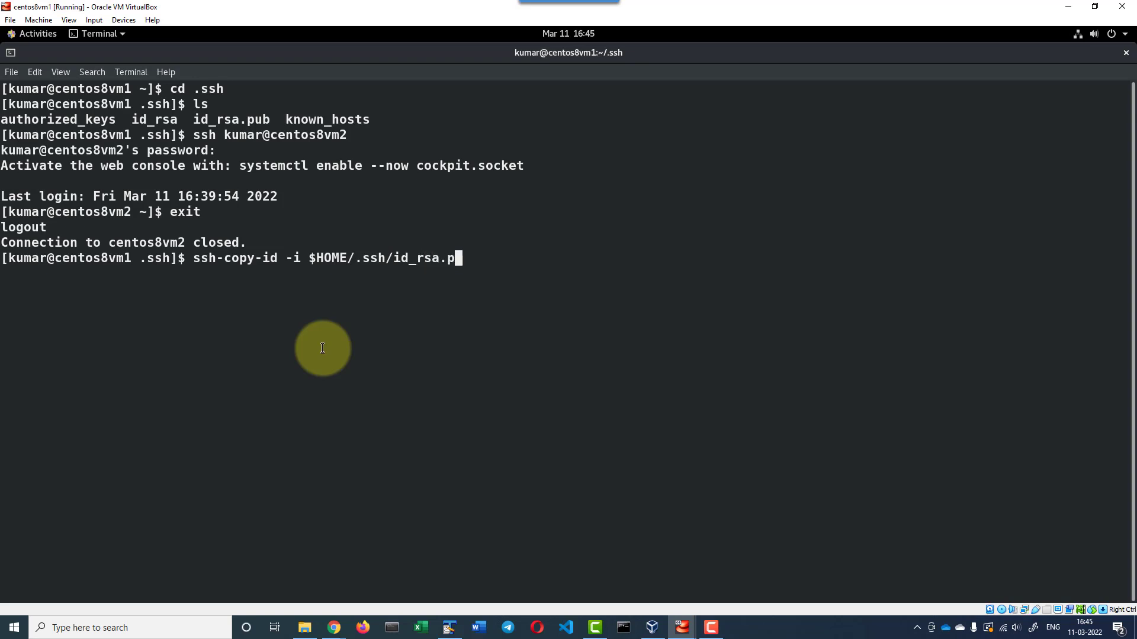
{"action": "type", "text": "ub"}
{"action": "type", "text": " kumar"}
{"action": "type", "text": "@"}
{"action": "type", "text": "centos"}
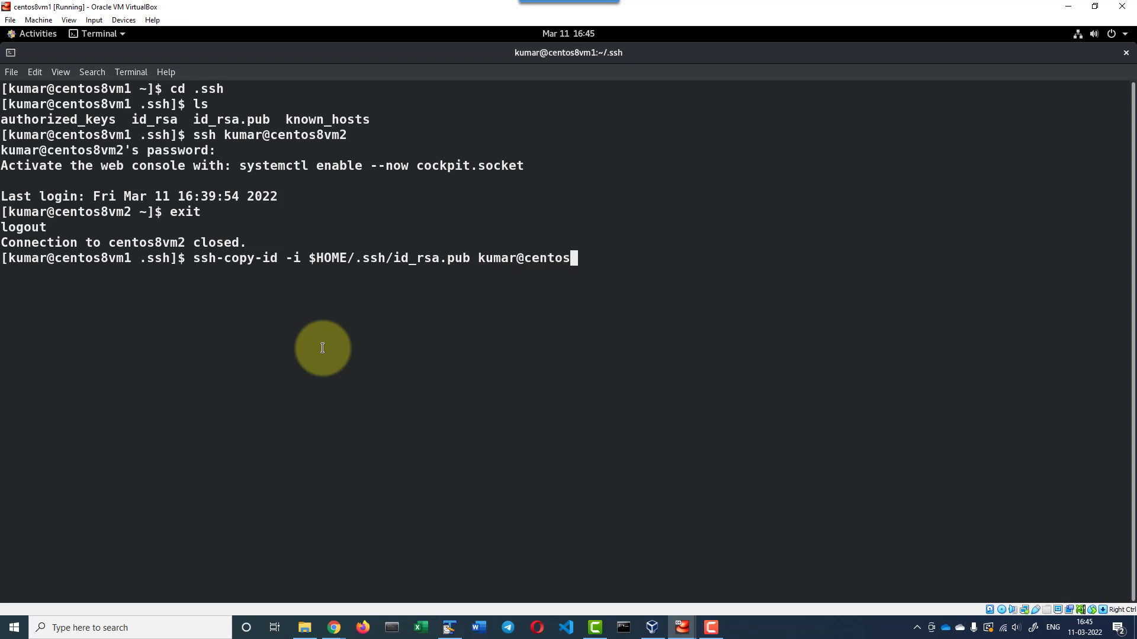
{"action": "type", "text": "8"}
{"action": "type", "text": "vm2"}
Step: Copy $HOME/.ssh/id_rsa.pub to kumar@centos8vm2 with ssh-copy-id, authenticating with the password
{"action": "key", "text": "Return"}
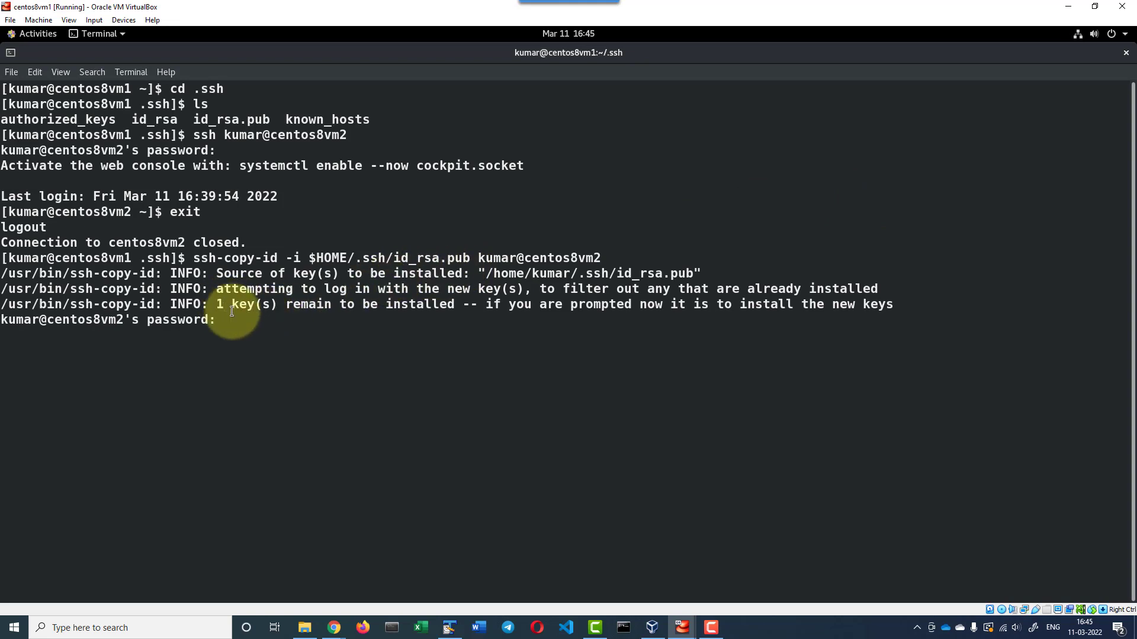
{"action": "key", "text": "Return"}
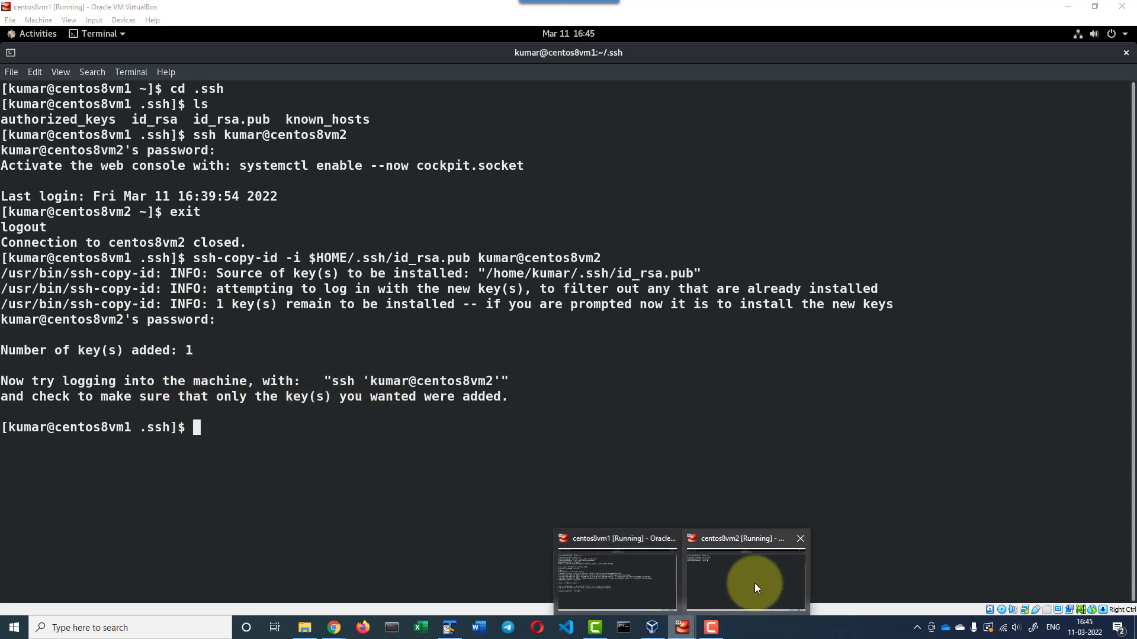
Step: Check centos8vm2's authorized_keys for the key, then test passwordless ssh kumar@centos8vm2
{"action": "left_click", "coordinate": [754, 583]}
{"action": "type", "text": "ls"}
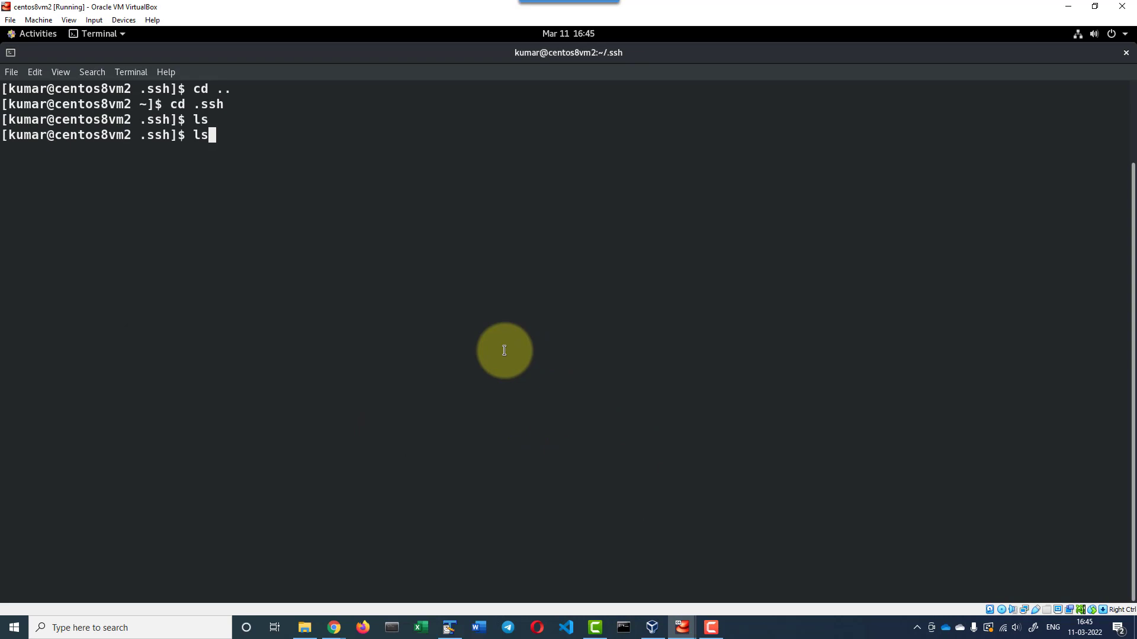
{"action": "key", "text": "Return"}
{"action": "type", "text": "cat "}
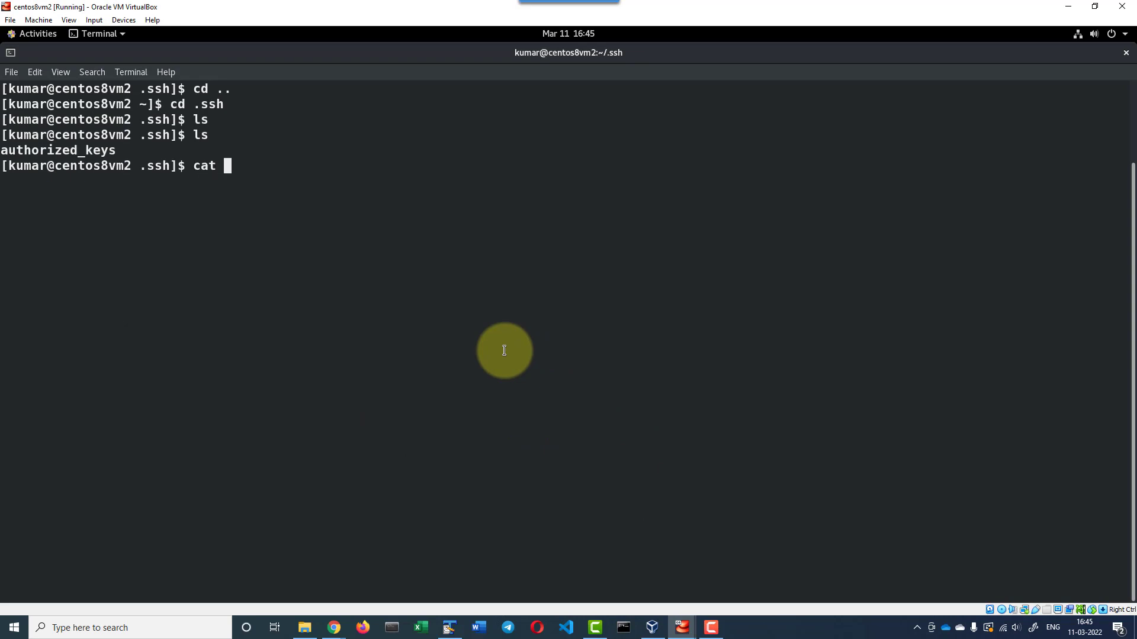
{"action": "type", "text": "aut"}
{"action": "key", "text": "Tab"}
{"action": "key", "text": "Return"}
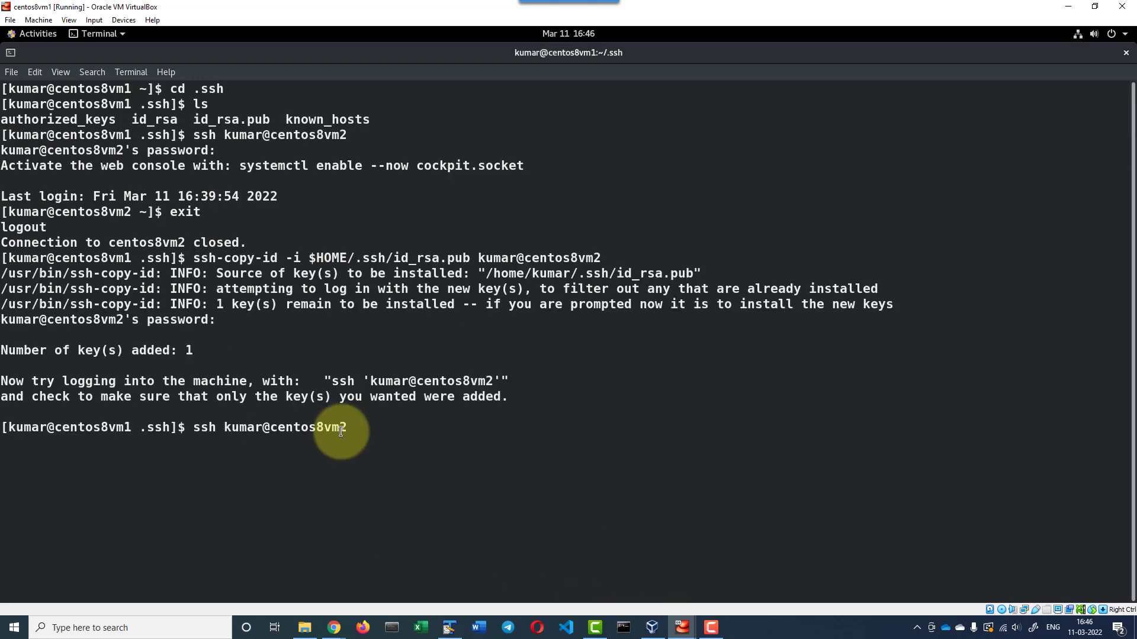
{"action": "key", "text": "Return"}
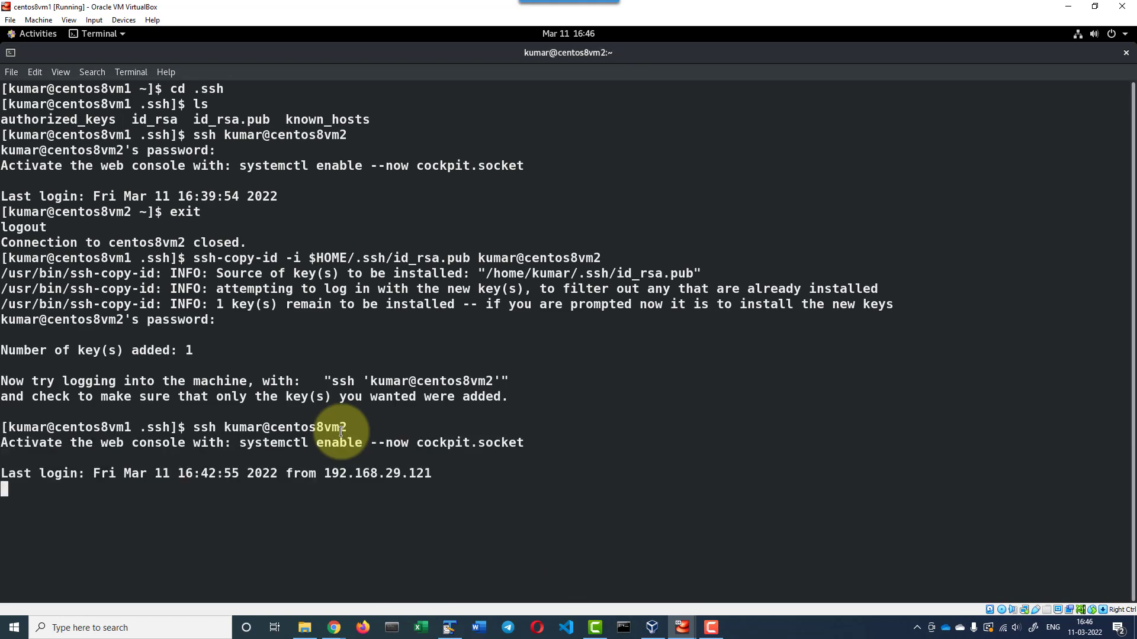